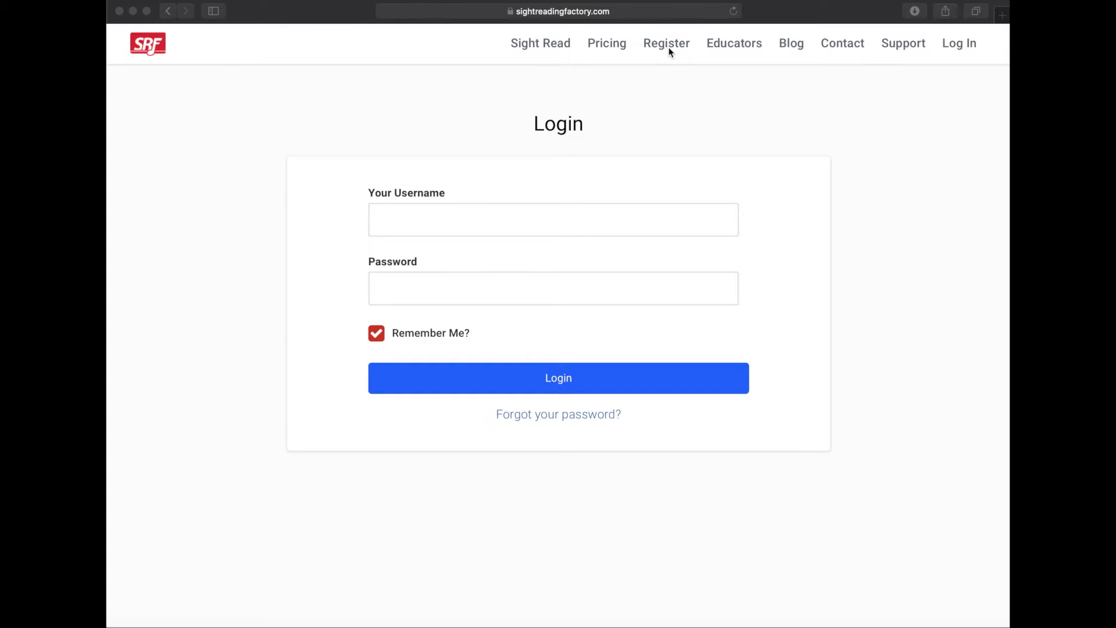
Sign in with the saved teacher login and open the Classes page showing Wind Ensemble.
left_click(440, 226)
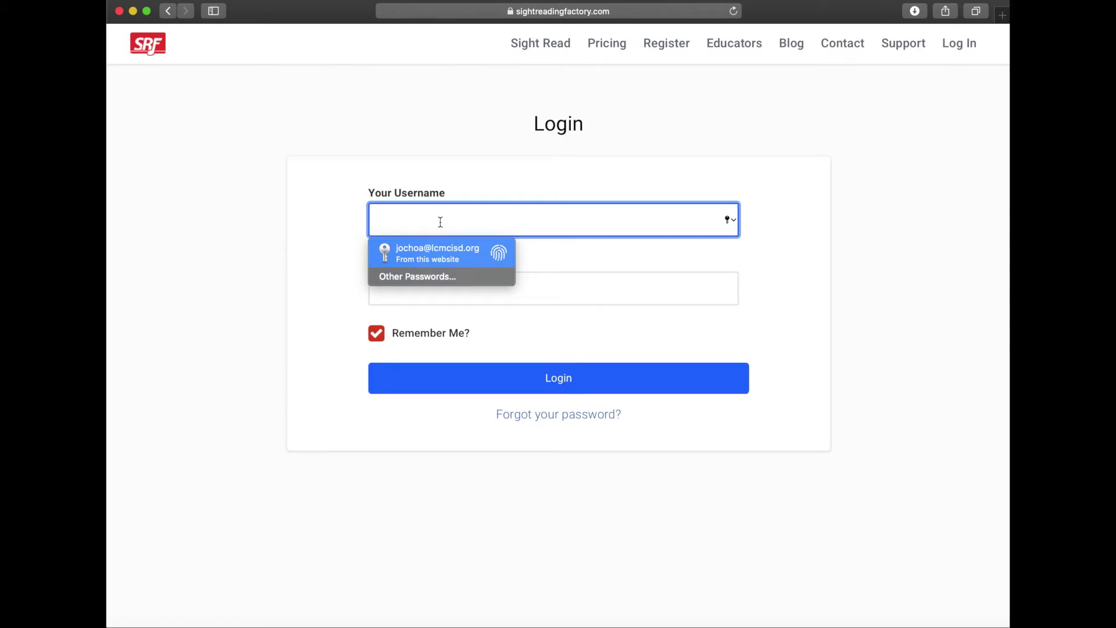
key("Return")
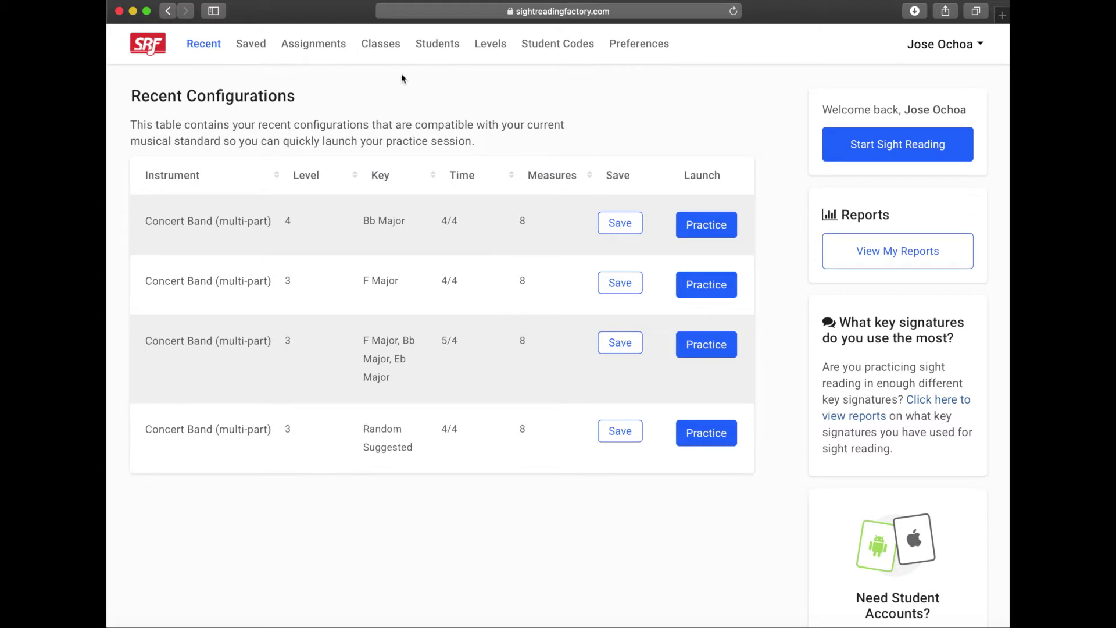
left_click(382, 43)
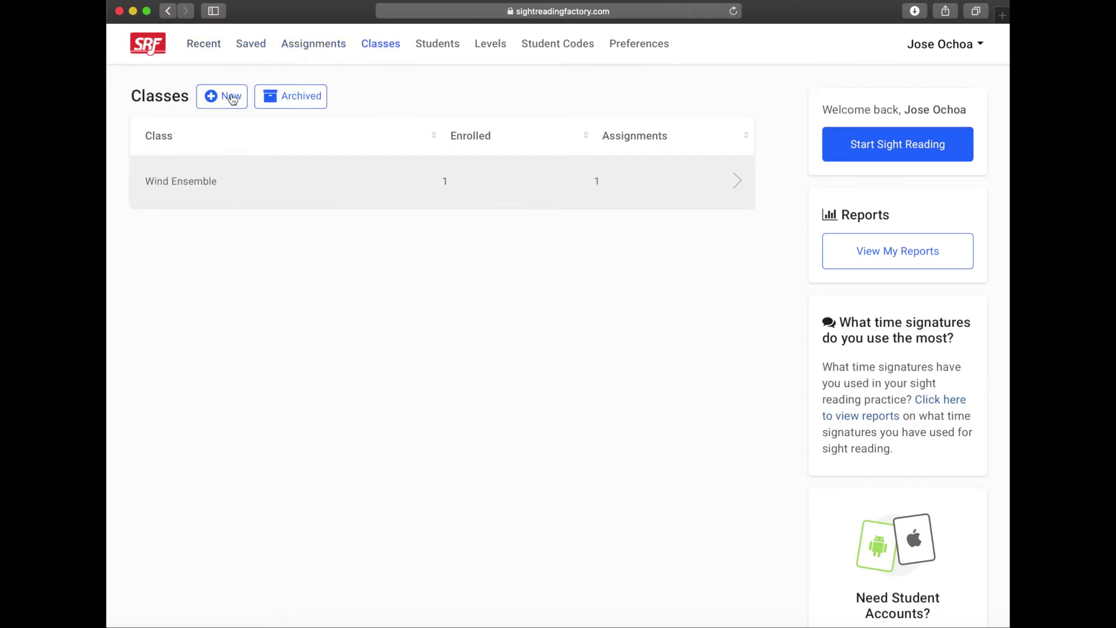
Start a new class titled 'Concert Band' with the description '2nd Period'.
left_click(232, 96)
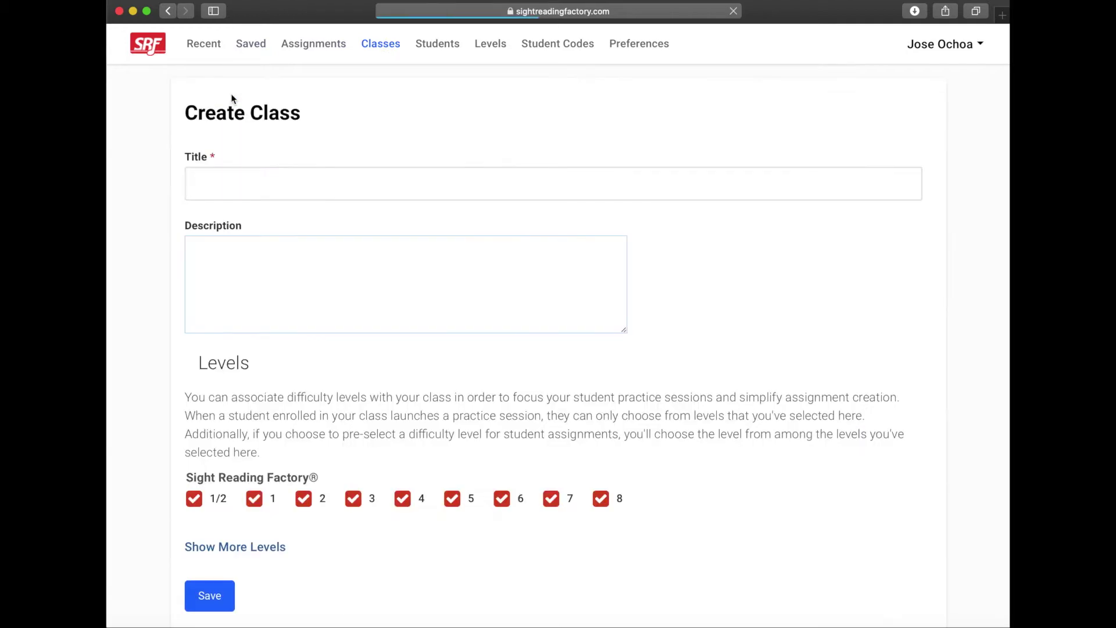
left_click(240, 186)
type("Concert ")
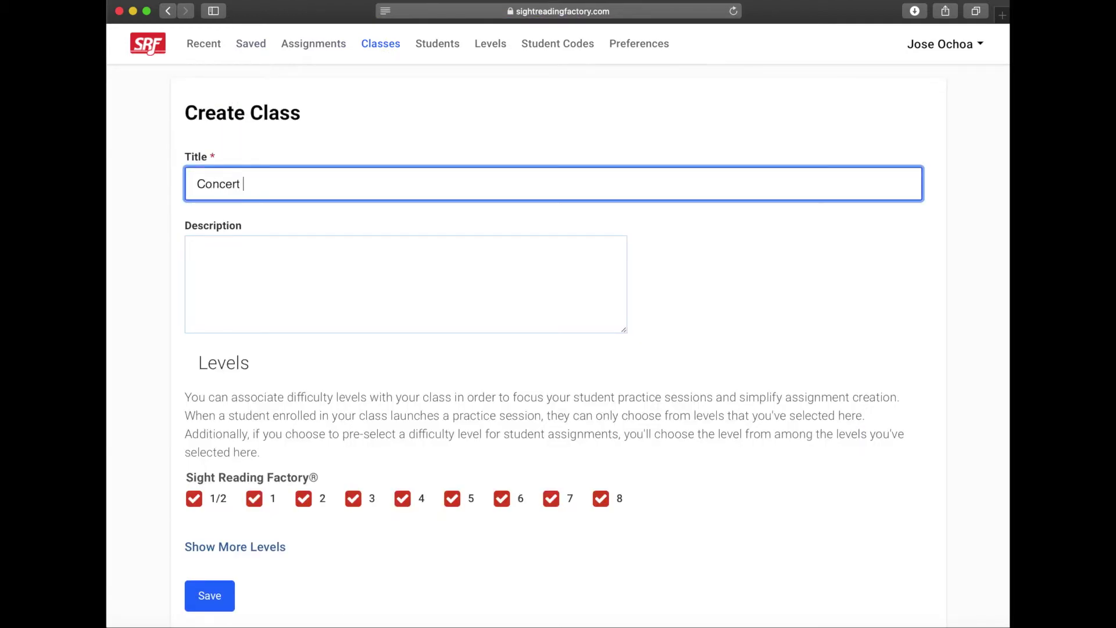
type("Band")
key("Tab")
type("2")
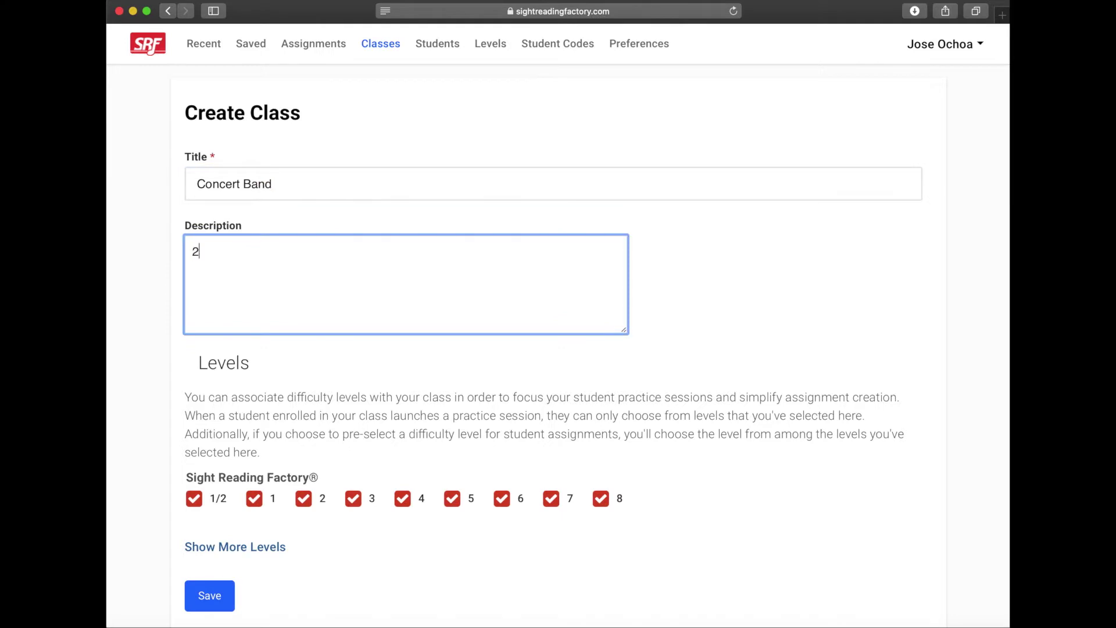
type("nd Period")
Limit the class to levels 1–5 by unchecking levels 1/2, 6, 7 and 8, then save it.
scroll(257, 261, "down", 2)
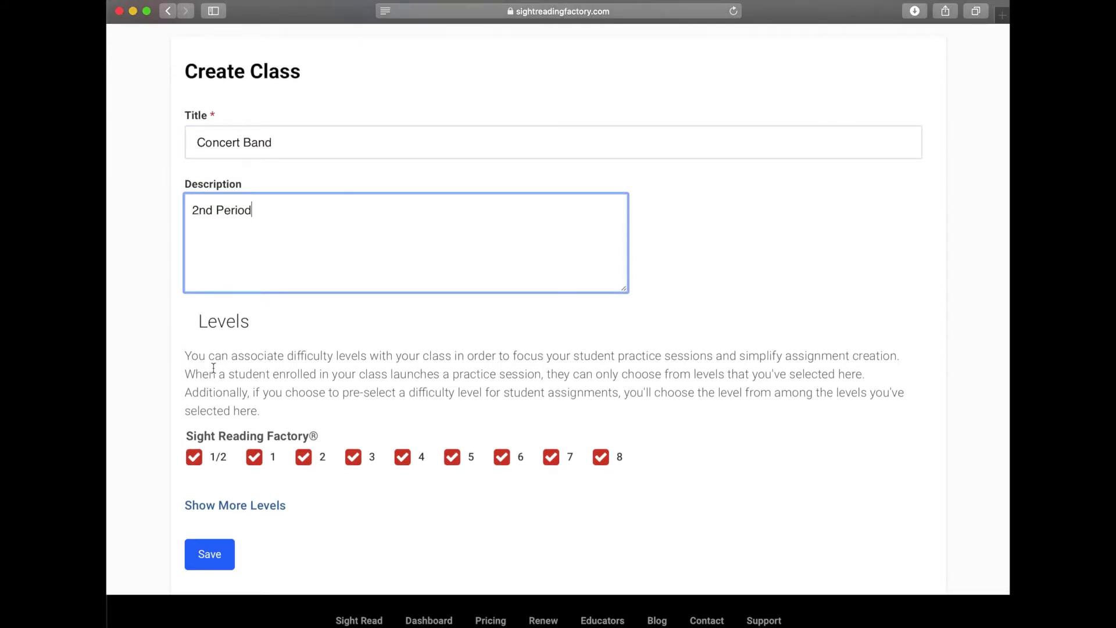
left_click(194, 457)
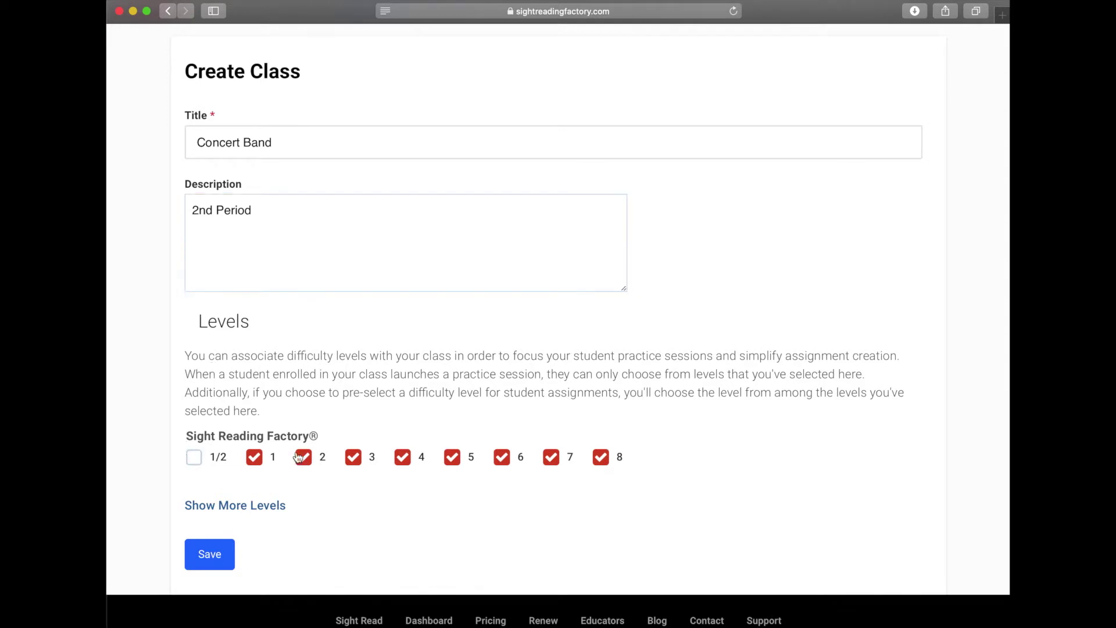
left_click(503, 459)
left_click(555, 460)
left_click(599, 460)
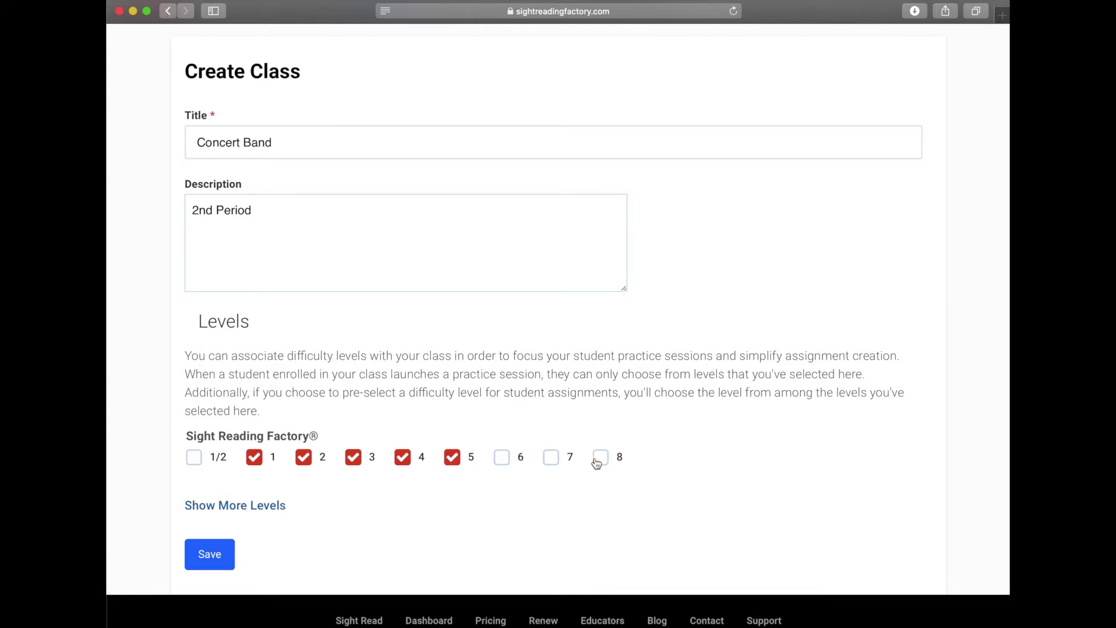
left_click(215, 555)
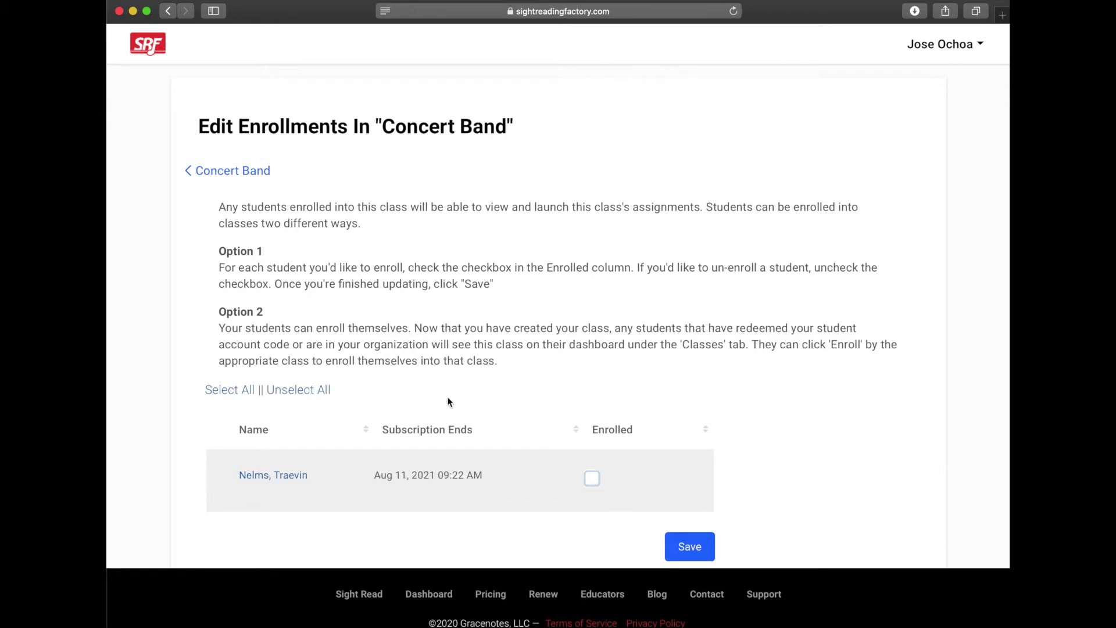
Mark the listed student as Enrolled in Concert Band and save the enrollment.
left_click(593, 479)
left_click(694, 547)
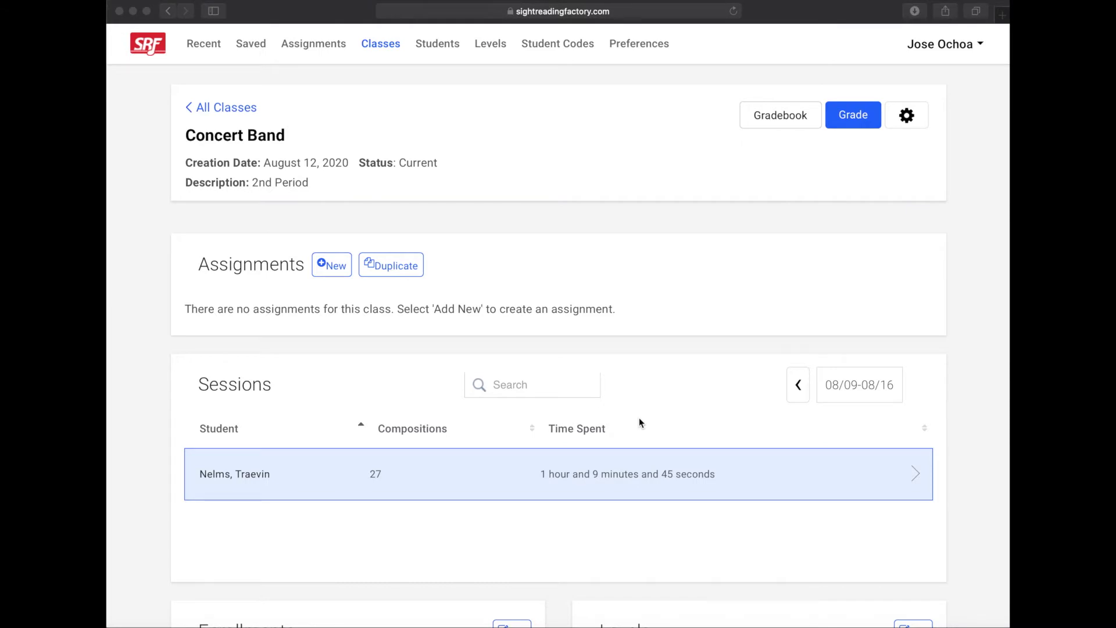
Start a new assignment titled 'Week One' with instructions 'Select Instrument and level'.
left_click(337, 269)
left_click(337, 269)
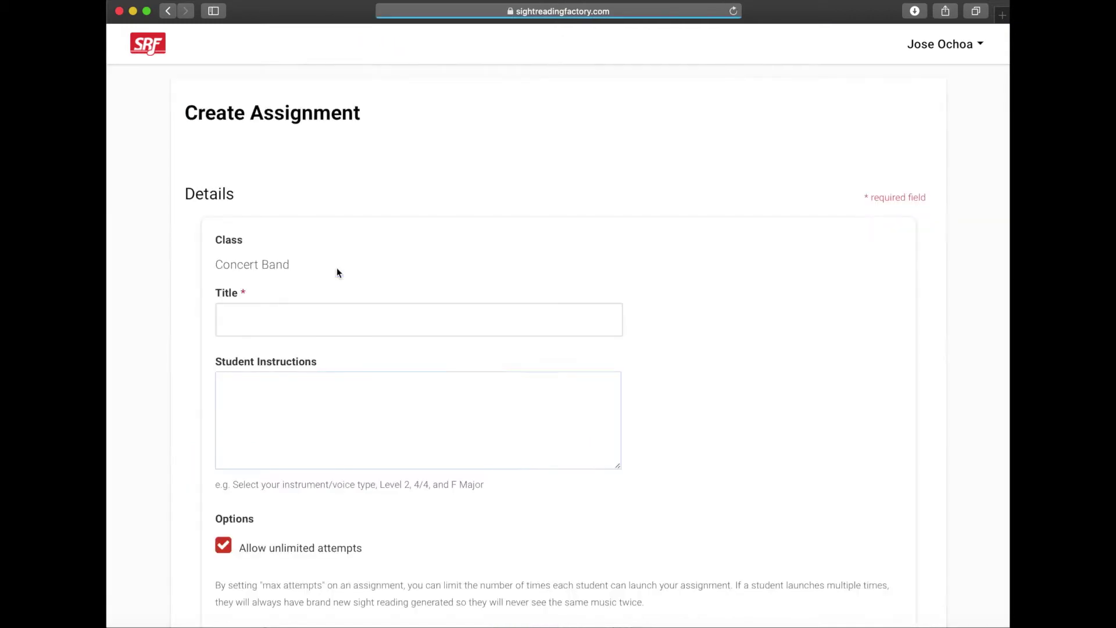
left_click(283, 310)
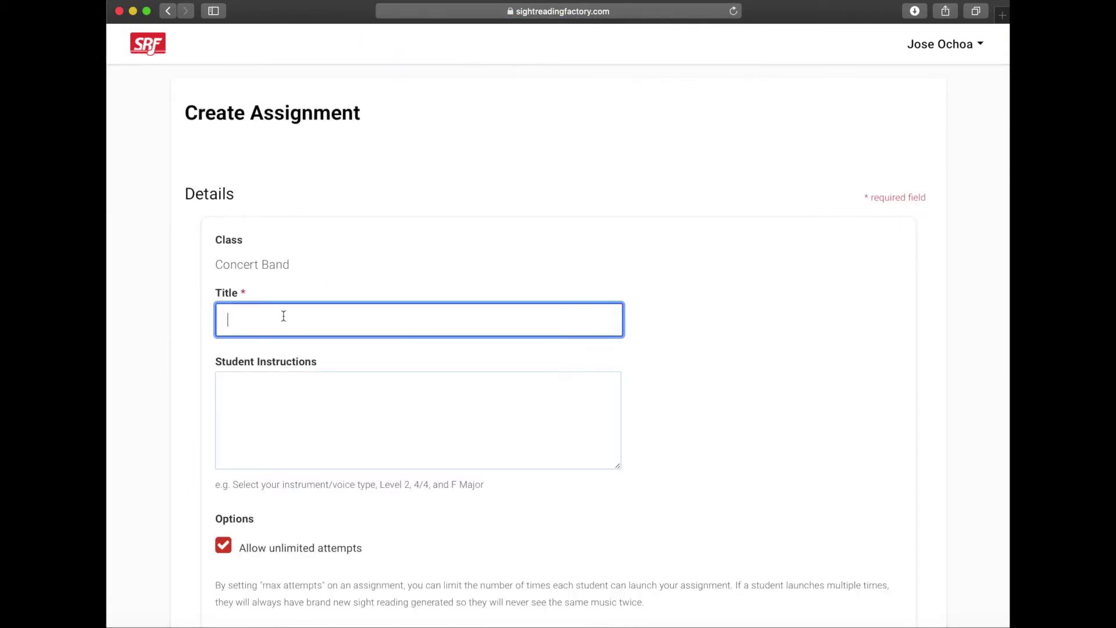
type("Week One")
left_click(269, 385)
type("S")
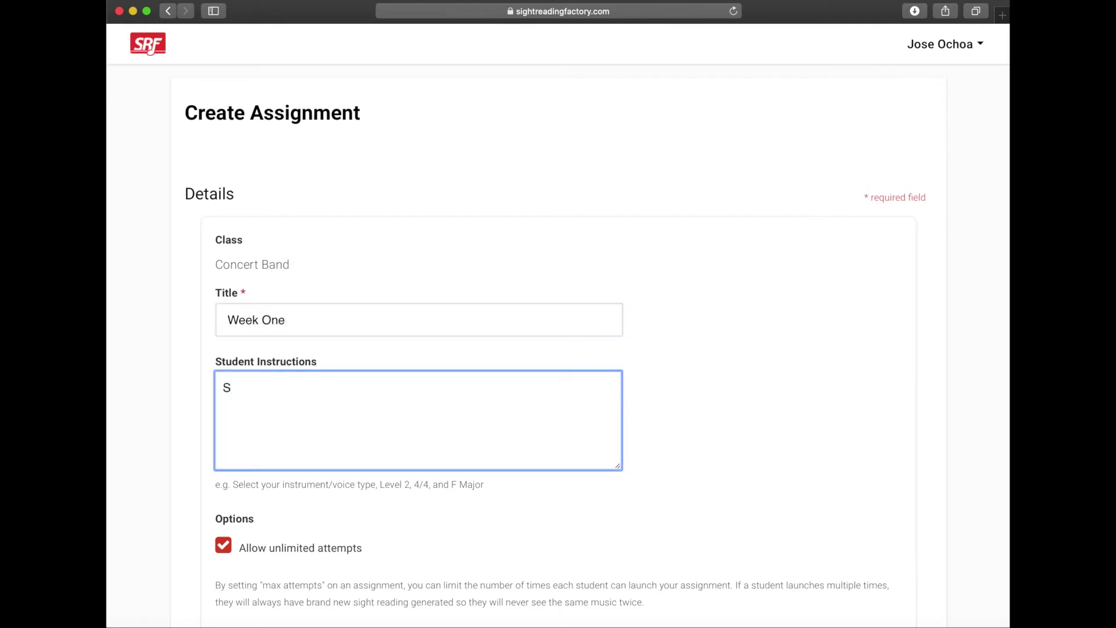
type("elect Instrument and level")
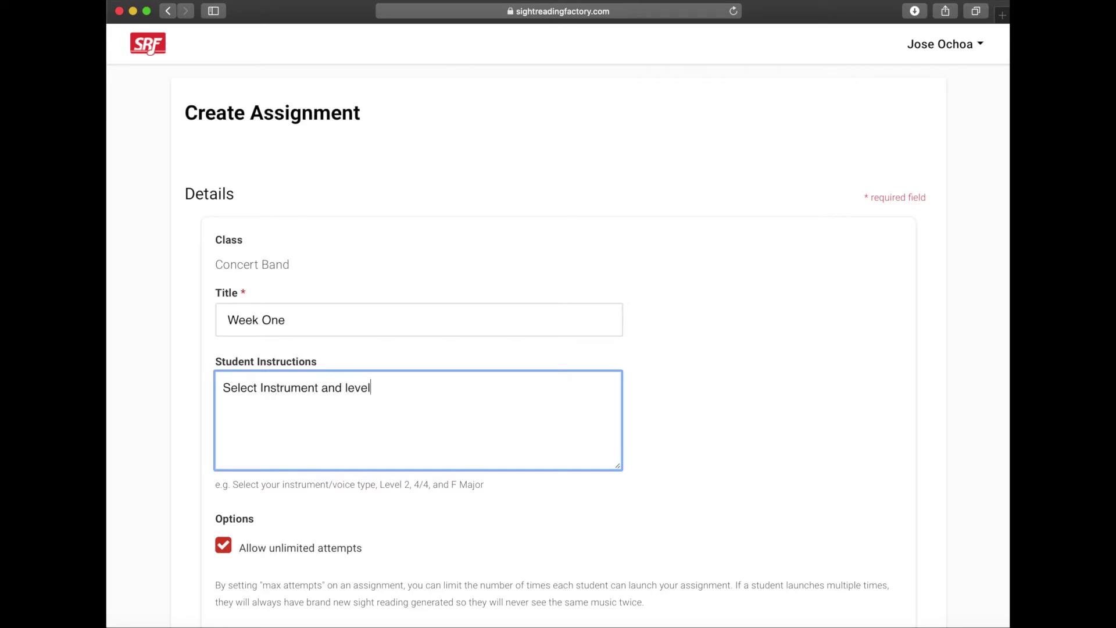
Set the assignment's due date to August 14, 2020.
scroll(413, 454, "down", 3)
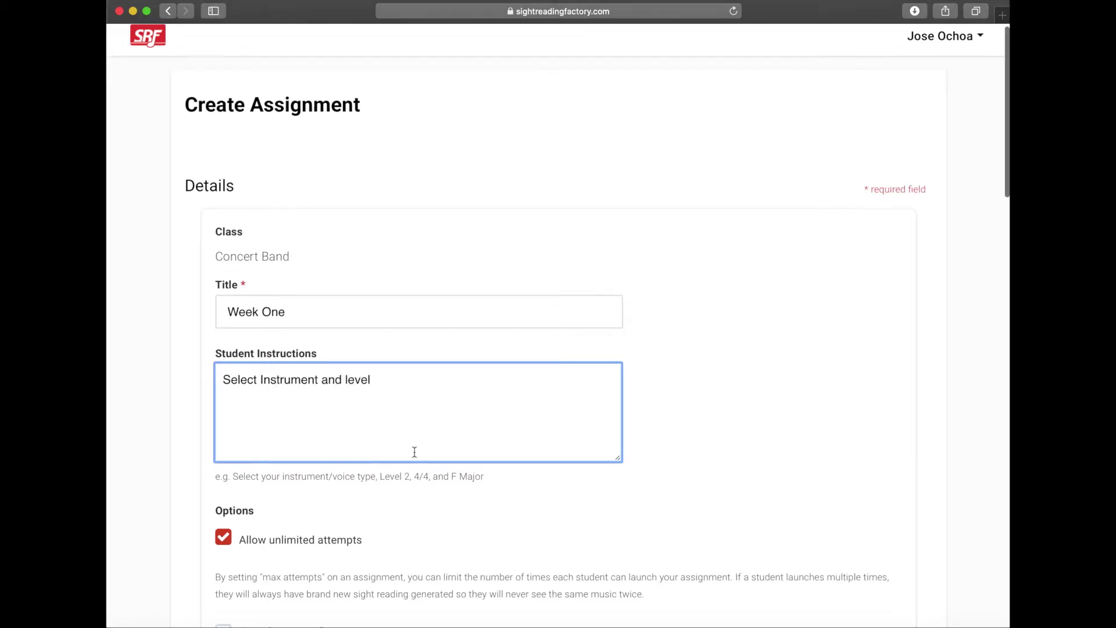
scroll(415, 454, "down", 2)
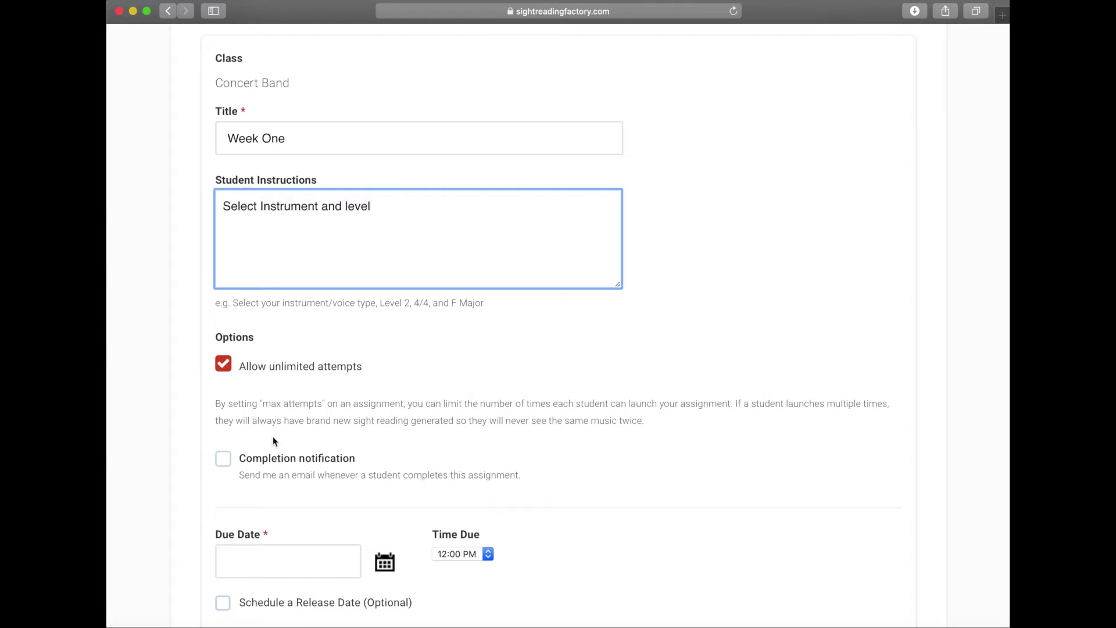
scroll(273, 436, "down", 2)
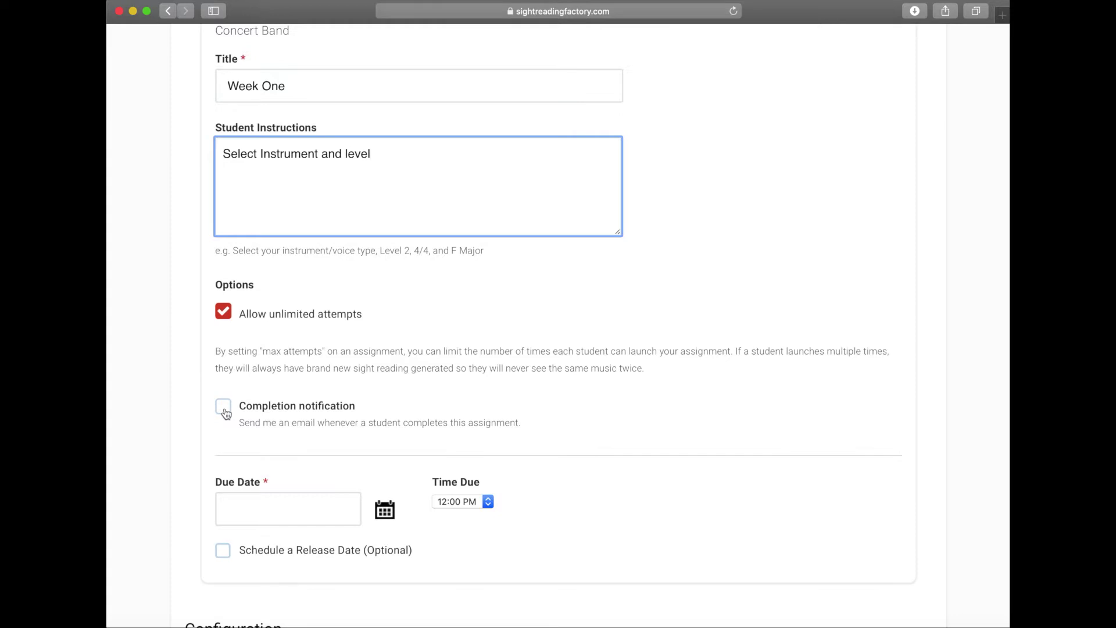
scroll(281, 469, "down", 2)
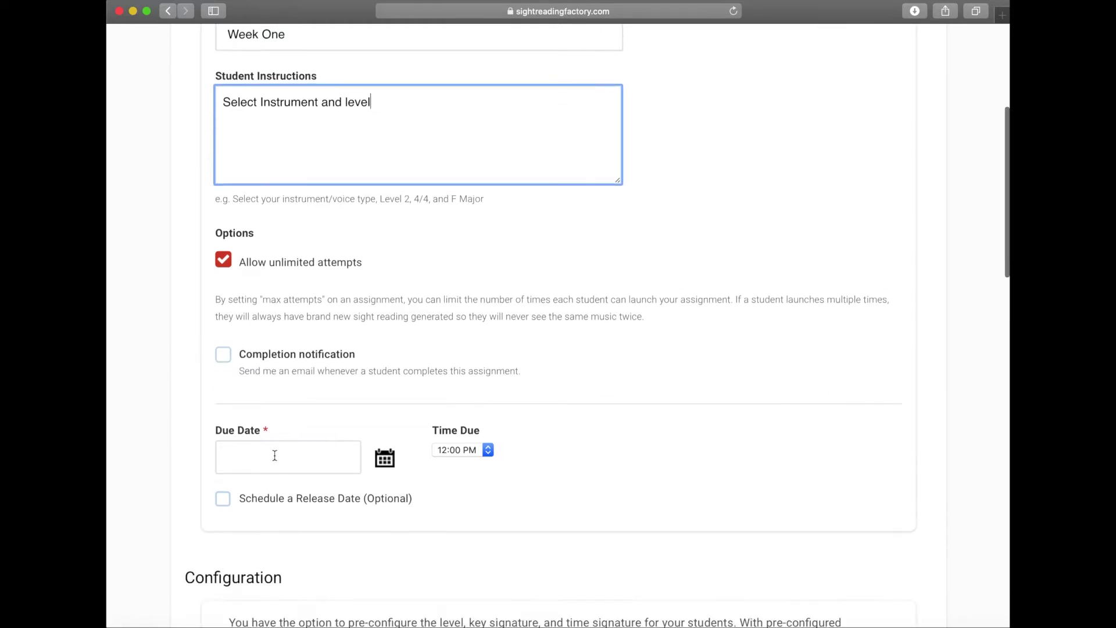
left_click(274, 456)
scroll(314, 462, "down", 2)
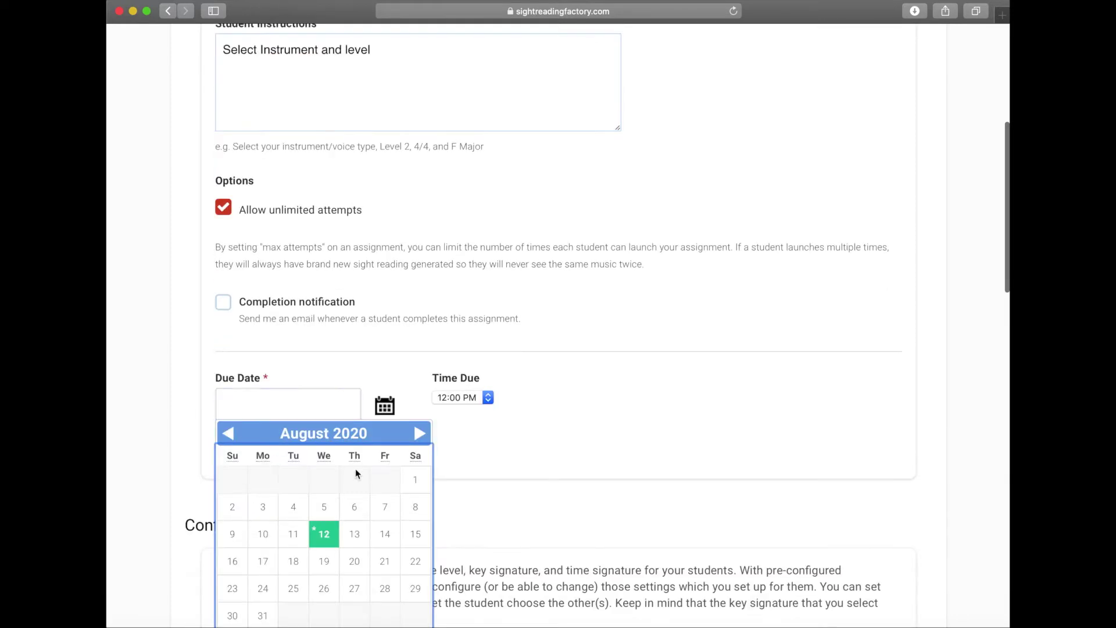
left_click(387, 535)
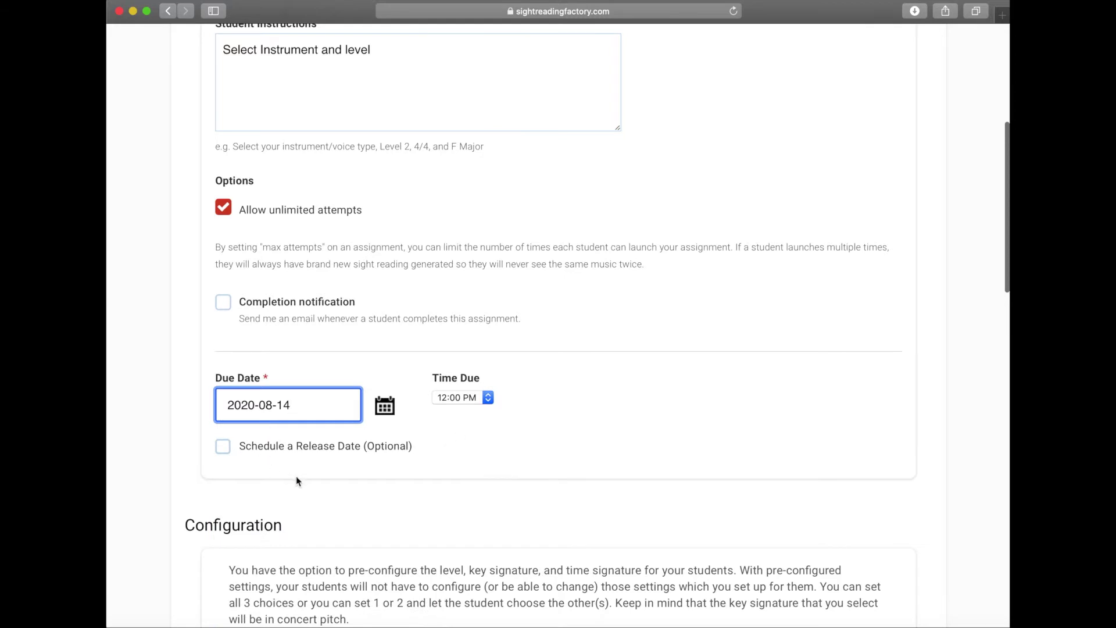
scroll(295, 475, "down", 1)
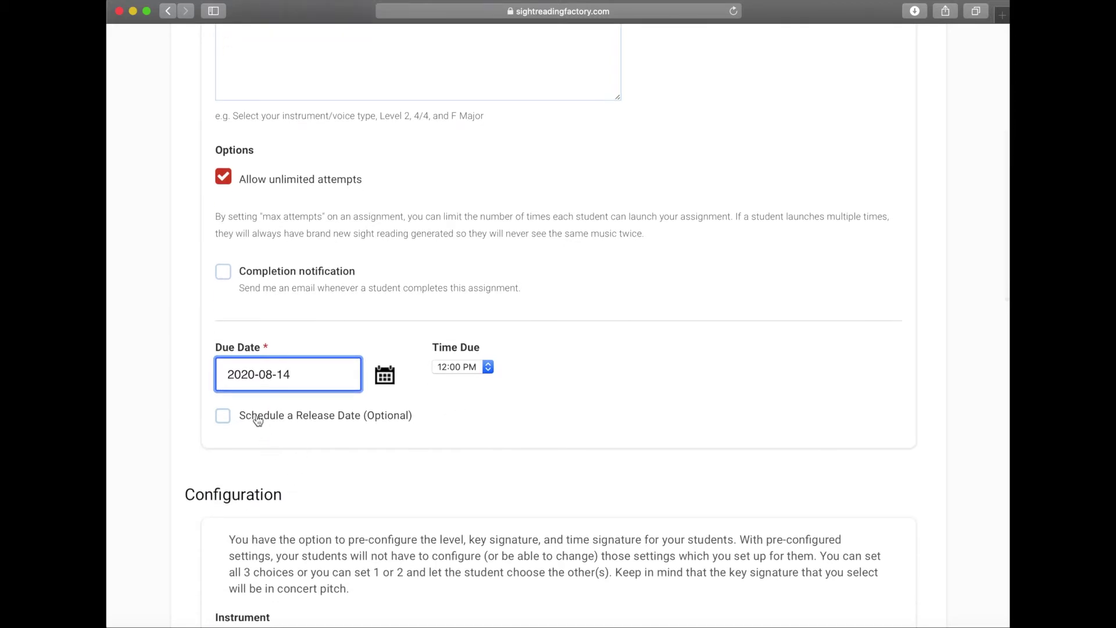
scroll(258, 420, "down", 12)
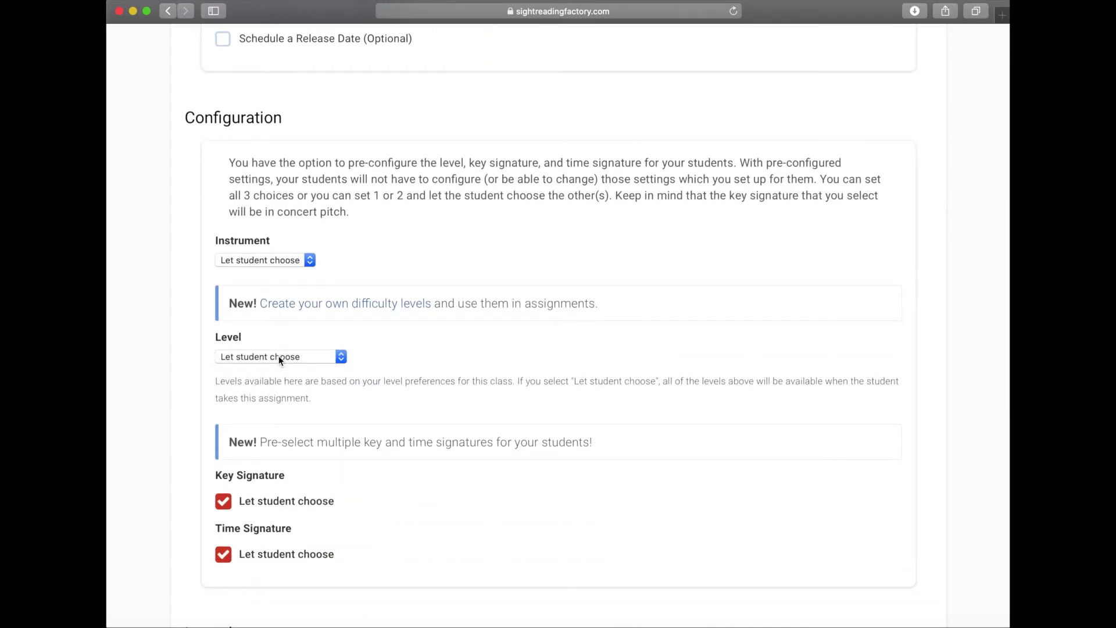
Turn off student key choice and allow only C, F, Bb and Eb Major.
scroll(308, 442, "down", 2)
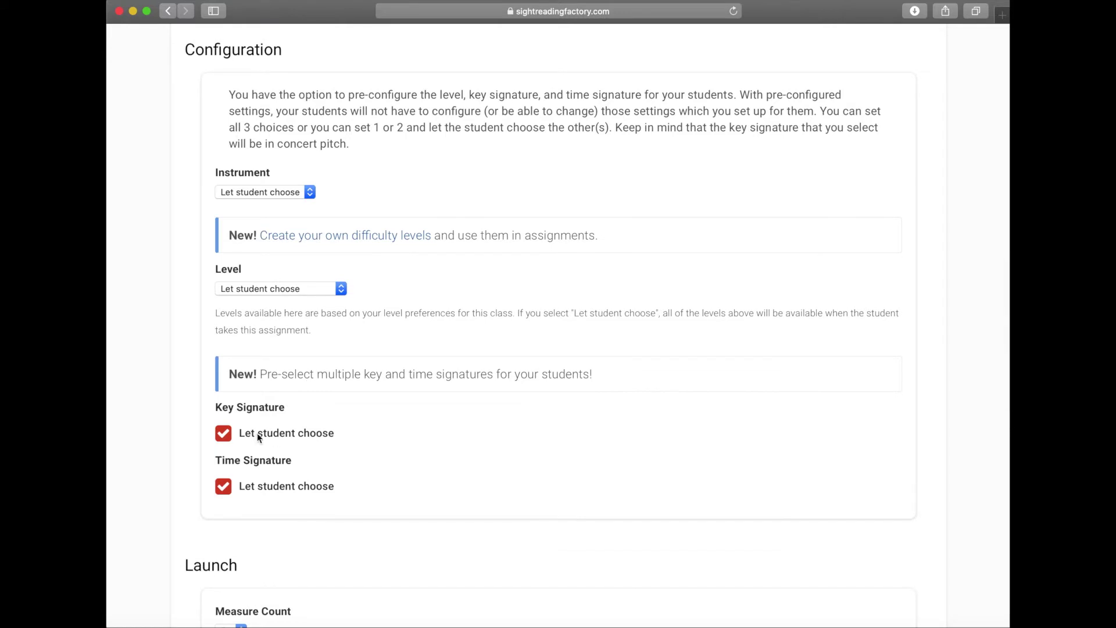
left_click(224, 437)
scroll(431, 491, "down", 2)
left_click(501, 502)
left_click(415, 505)
left_click(394, 555)
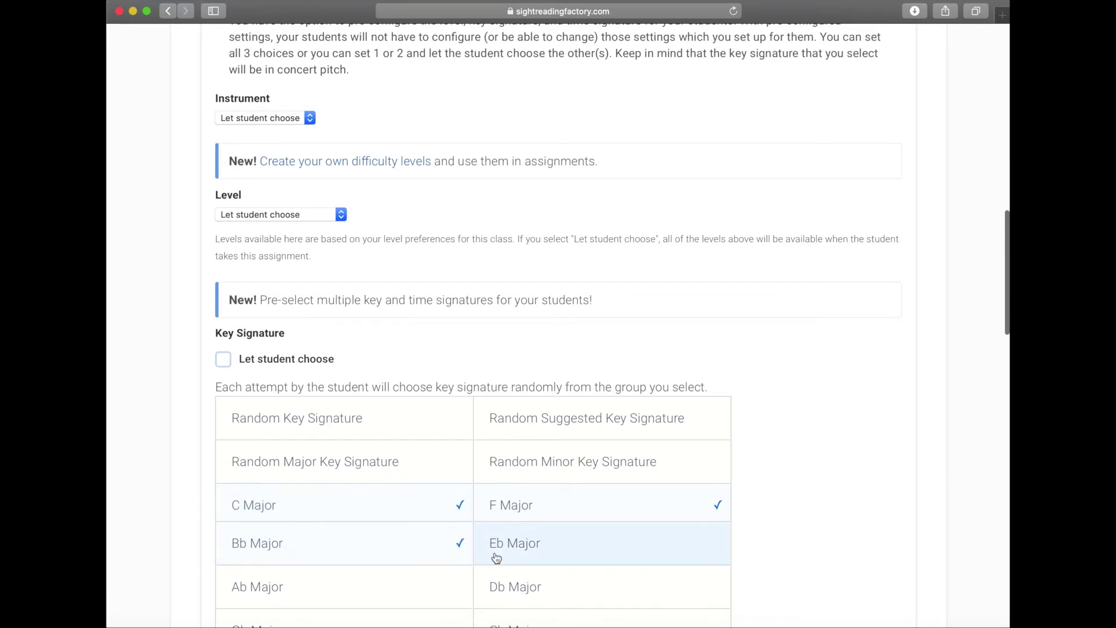
left_click(496, 558)
Turn off student time-signature choice and allow only 2/4, 3/4 and 4/4.
scroll(883, 503, "down", 6)
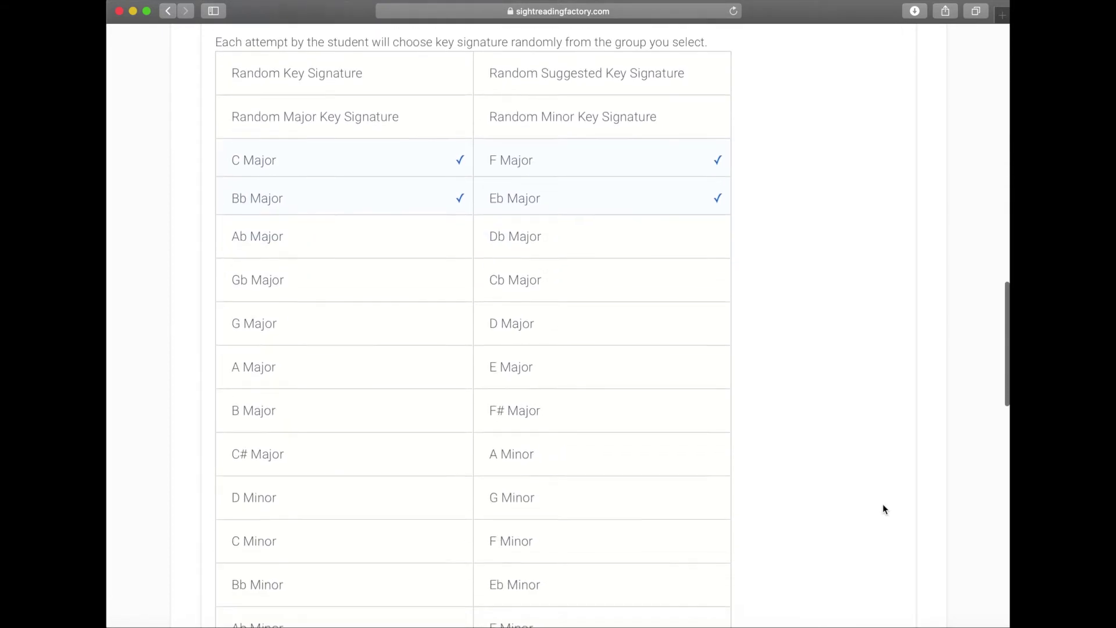
scroll(883, 504, "down", 10)
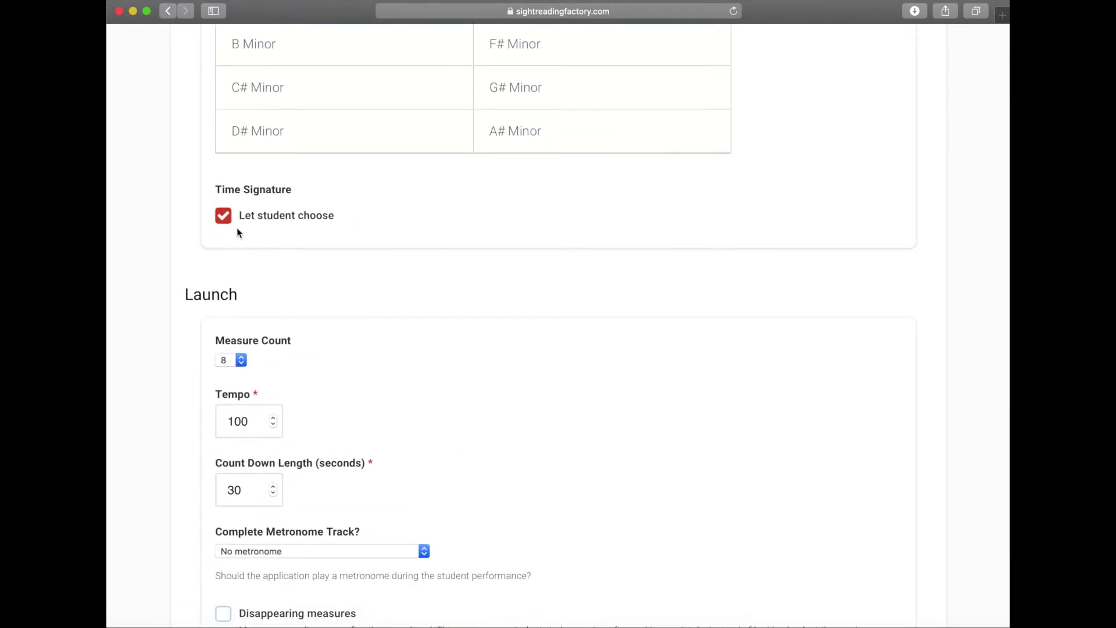
left_click(223, 217)
left_click(491, 273)
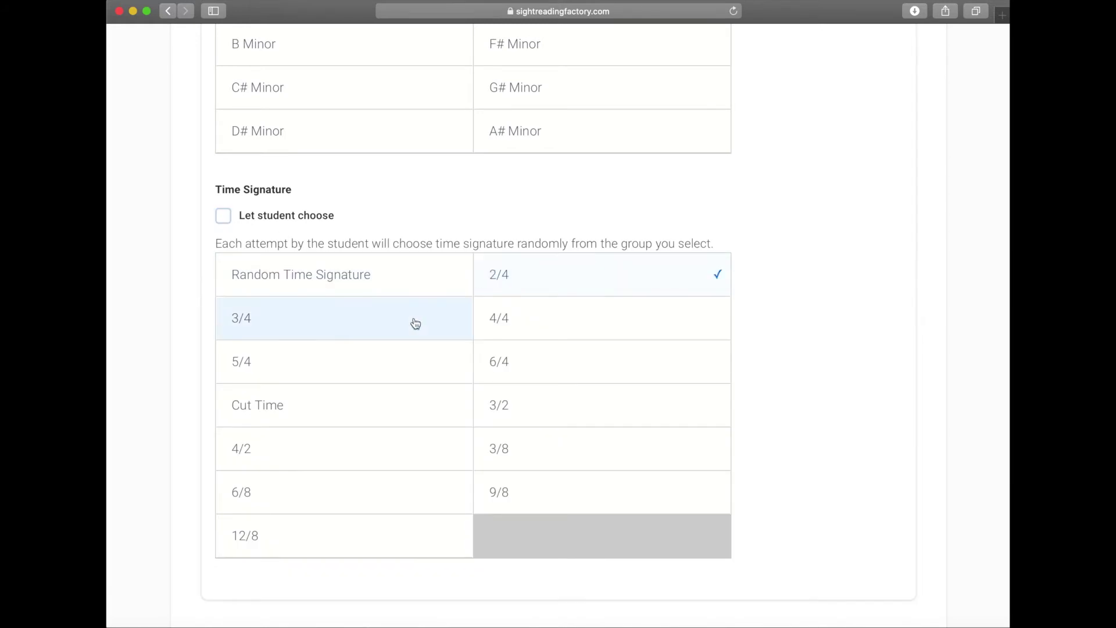
left_click(414, 321)
left_click(509, 326)
scroll(510, 327, "down", 8)
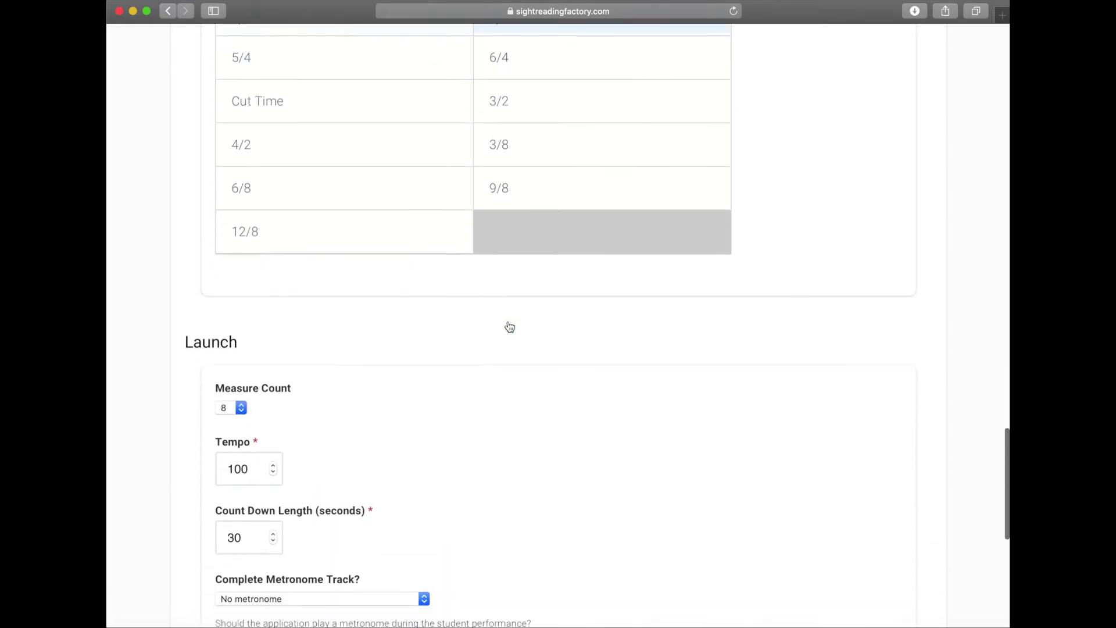
scroll(510, 327, "down", 3)
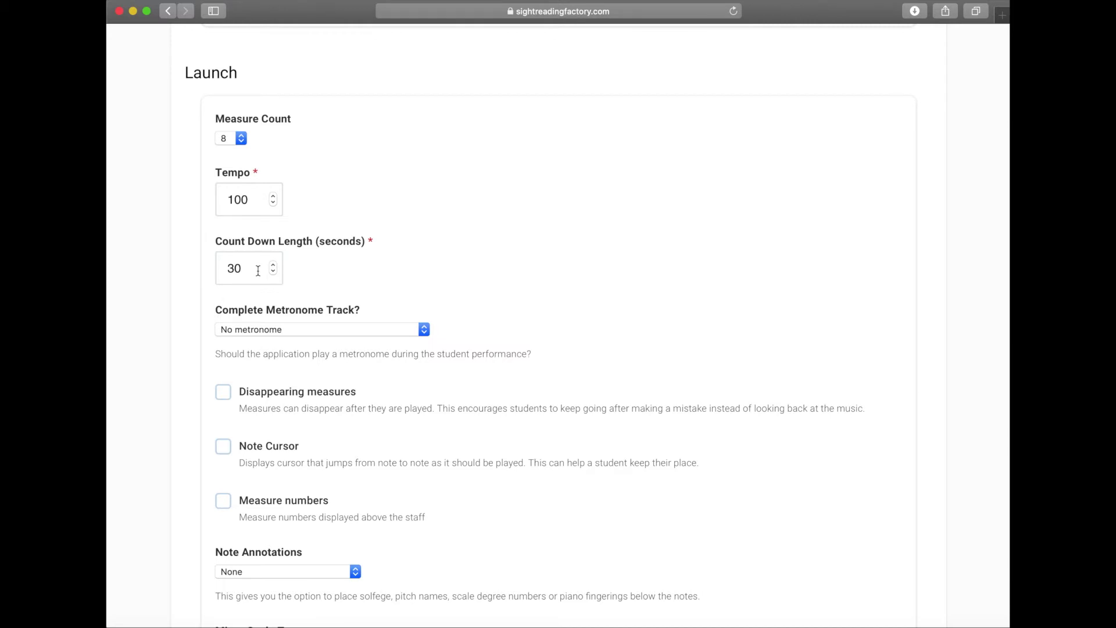
Include a metronome that doesn't subdivide the beat and save the Week One assignment.
left_click(273, 330)
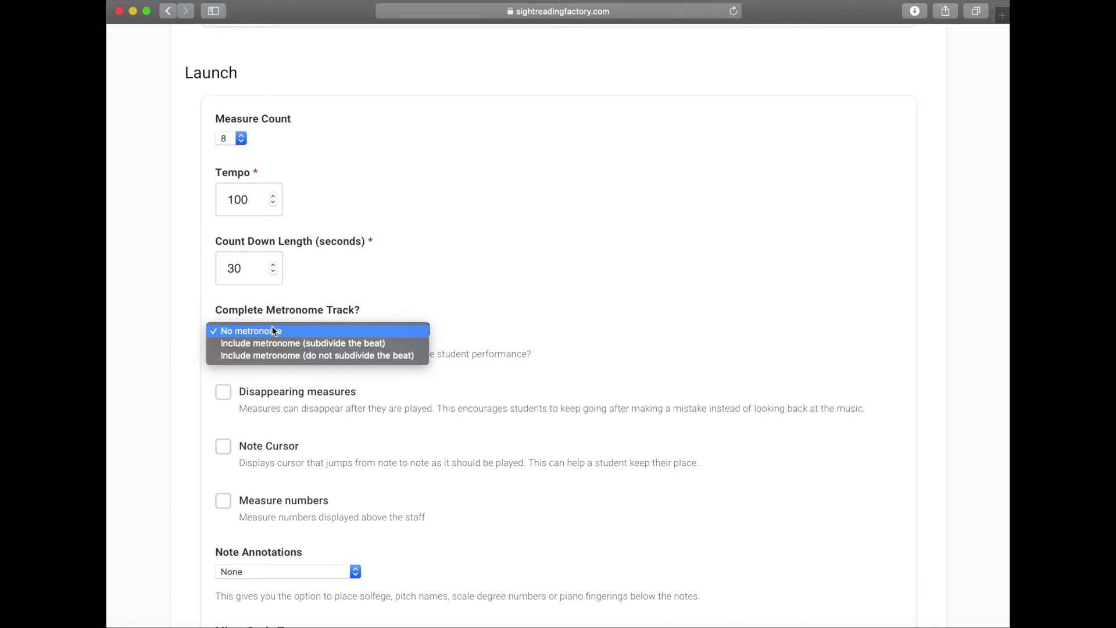
left_click(287, 356)
scroll(373, 400, "down", 3)
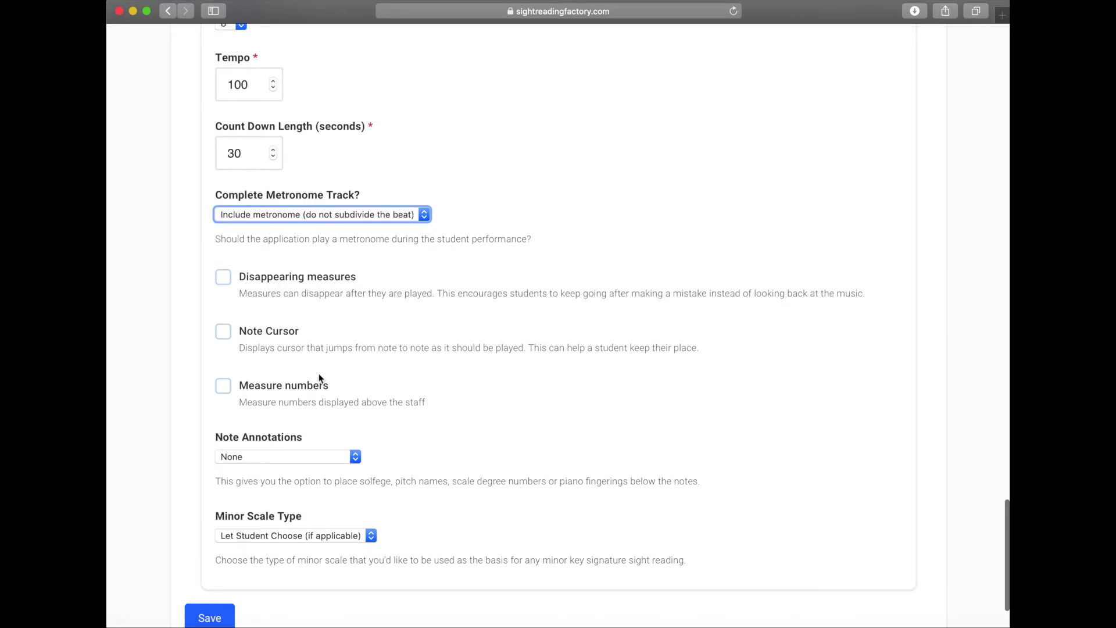
scroll(318, 378, "down", 2)
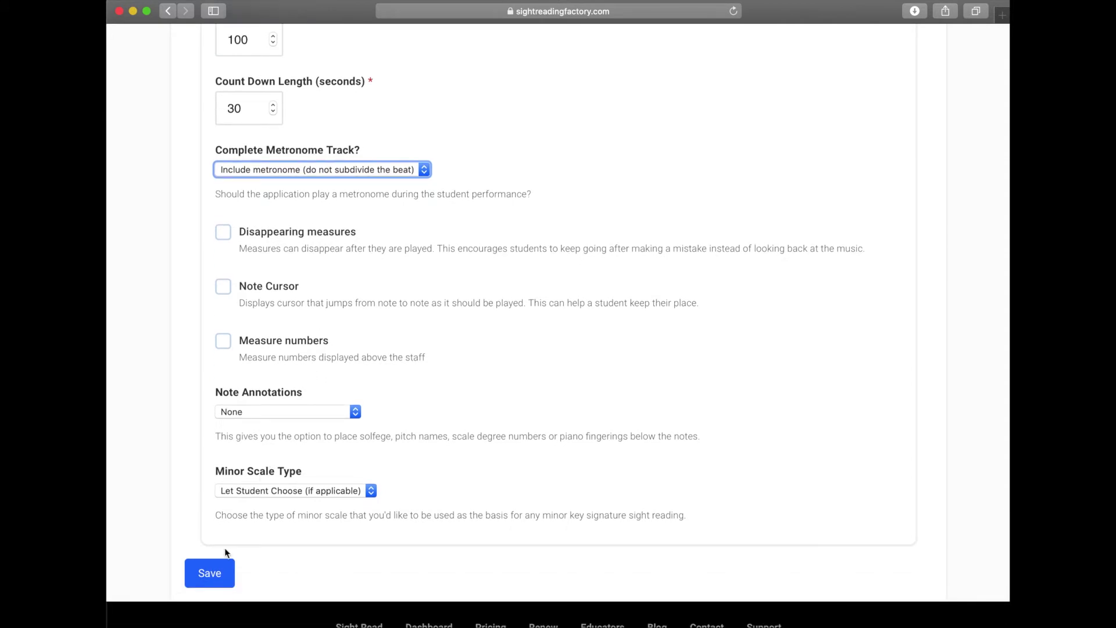
left_click(209, 574)
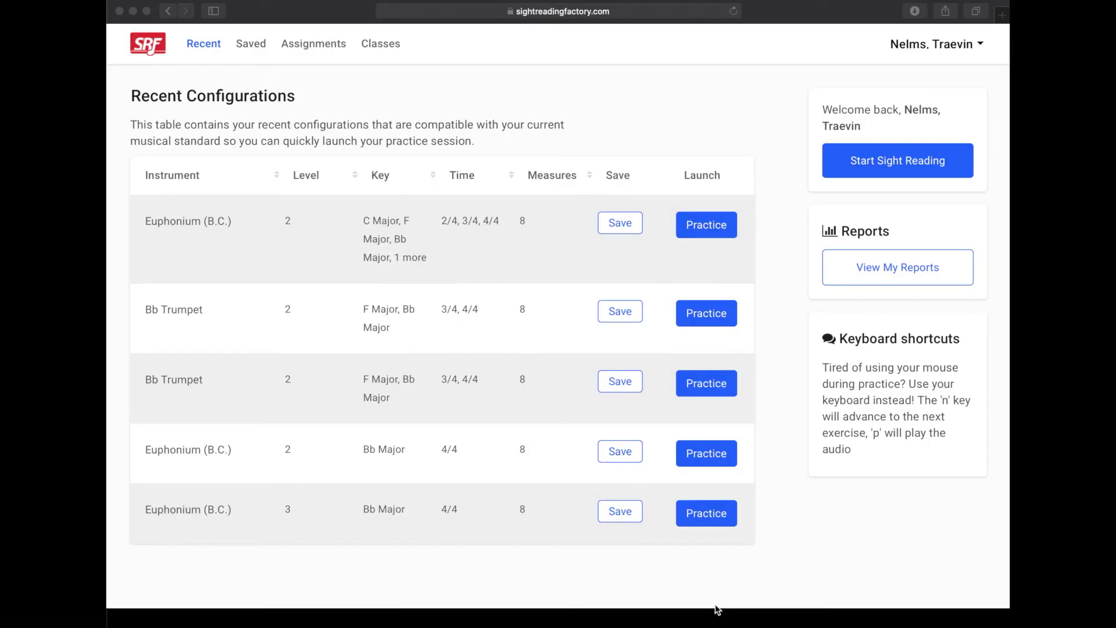
As the student, open Week One from Assignments and allow microphone access for the recording test.
left_click(324, 46)
left_click(323, 43)
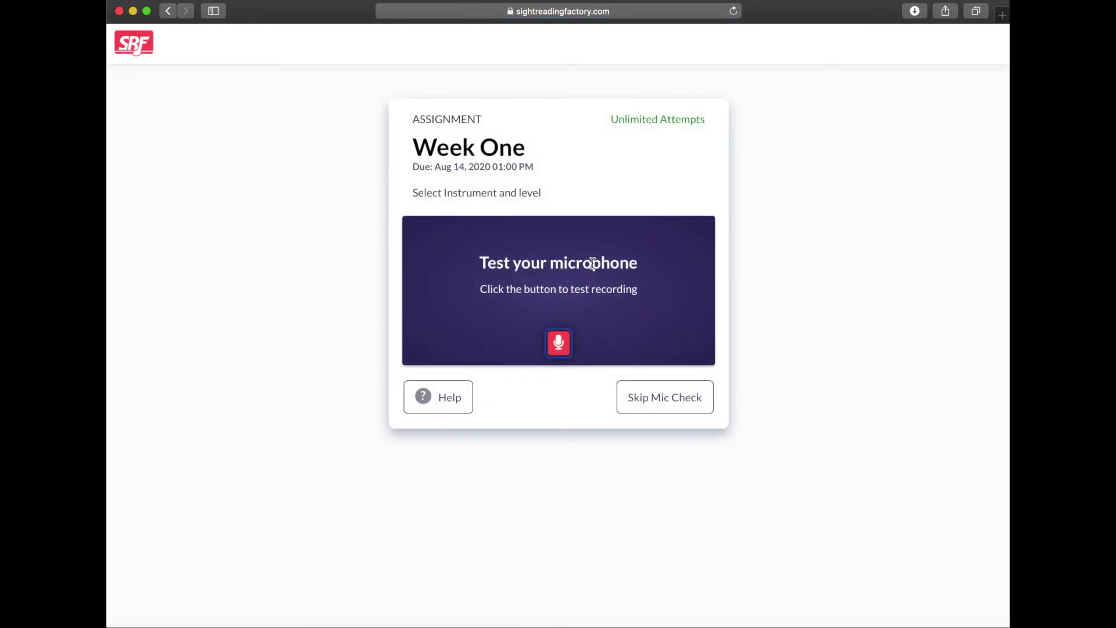
left_click(655, 399)
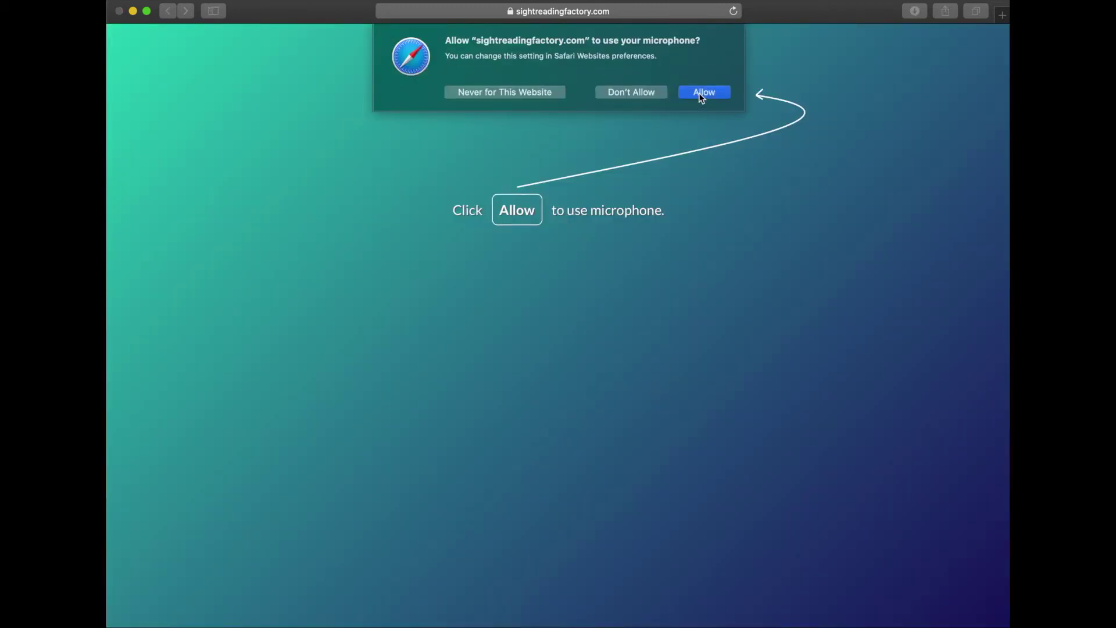
left_click(699, 93)
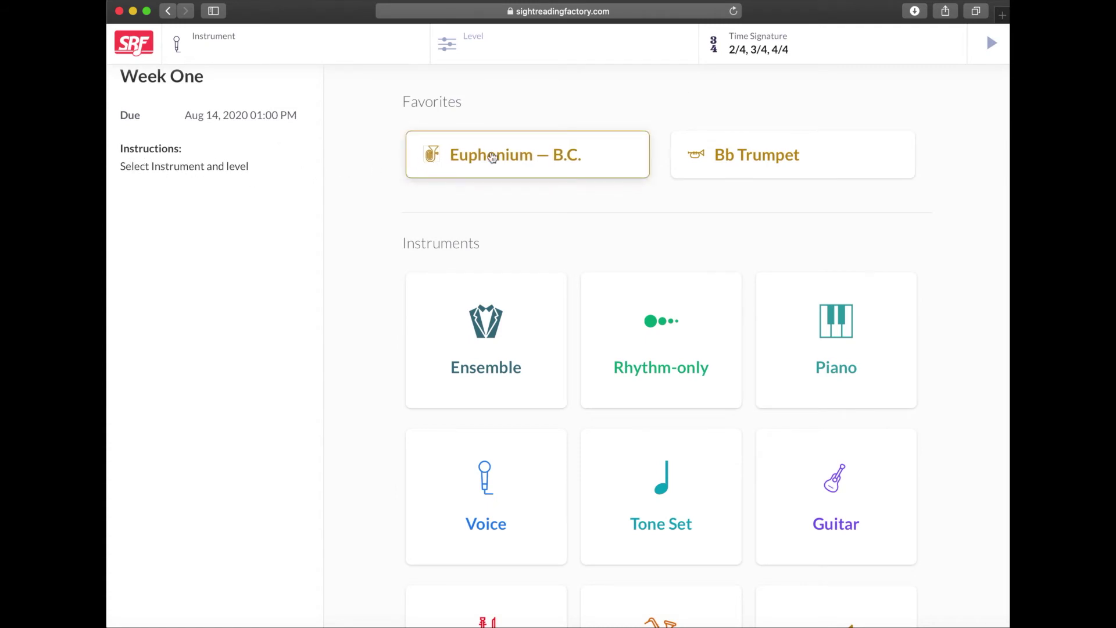
Choose Euphonium as the instrument and Level 2 for the Week One attempt.
left_click(583, 161)
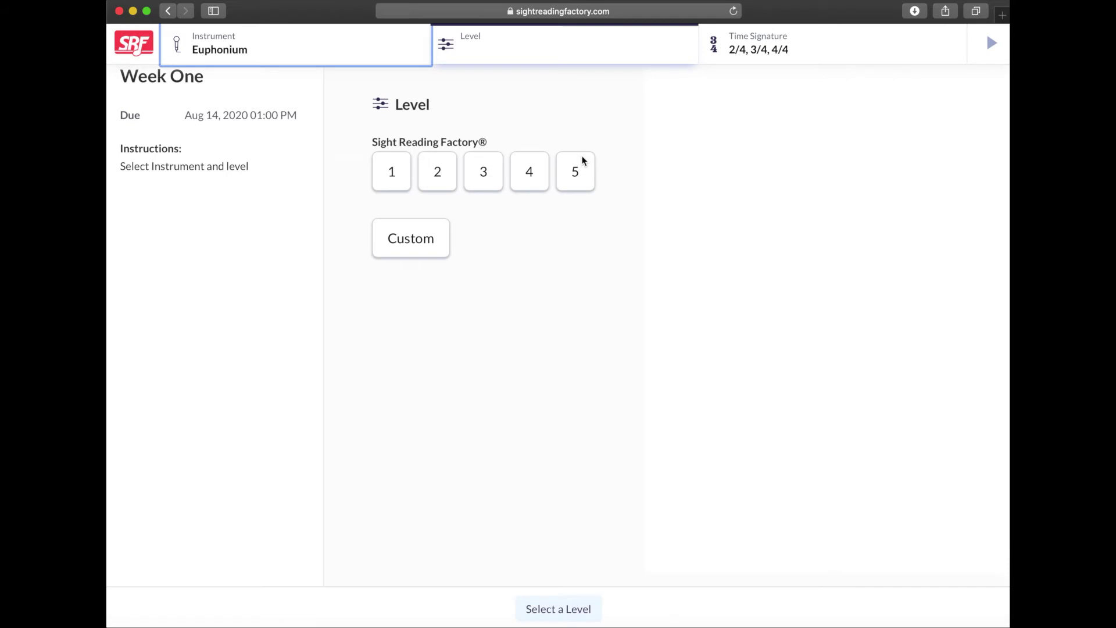
mouse_move(481, 172)
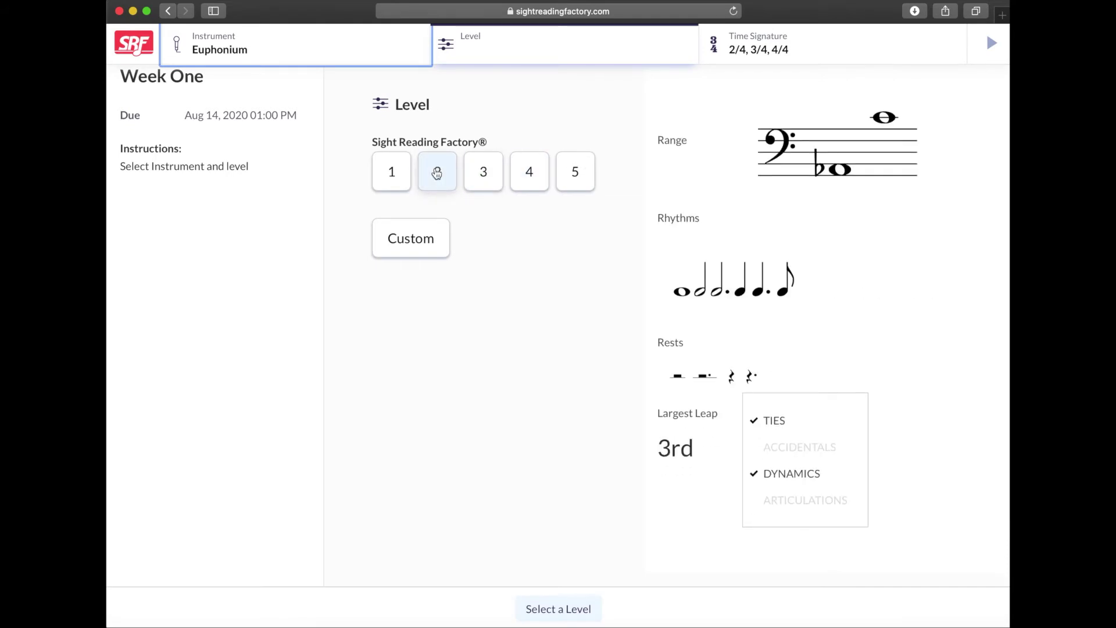
left_click(436, 173)
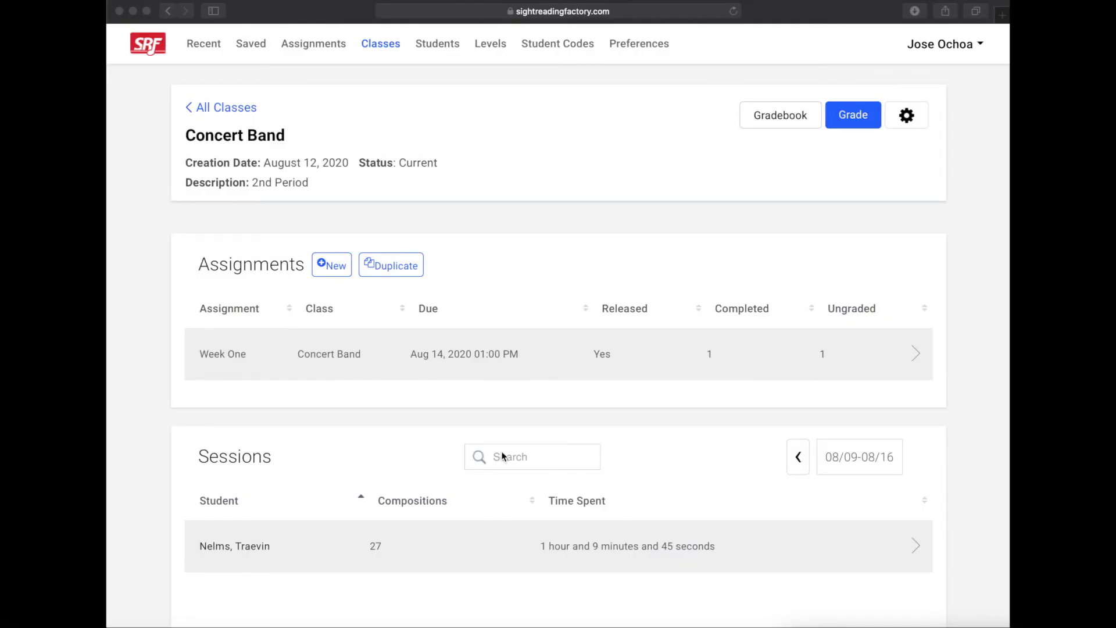
Open the student's Week One session for grading and play back the recording.
left_click(333, 353)
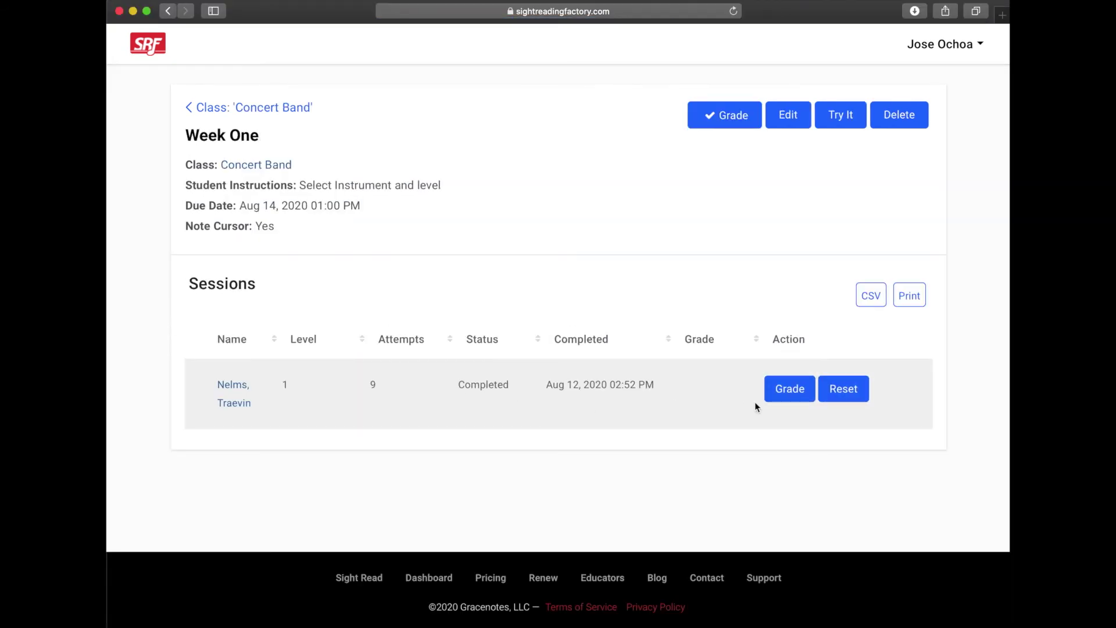
left_click(780, 393)
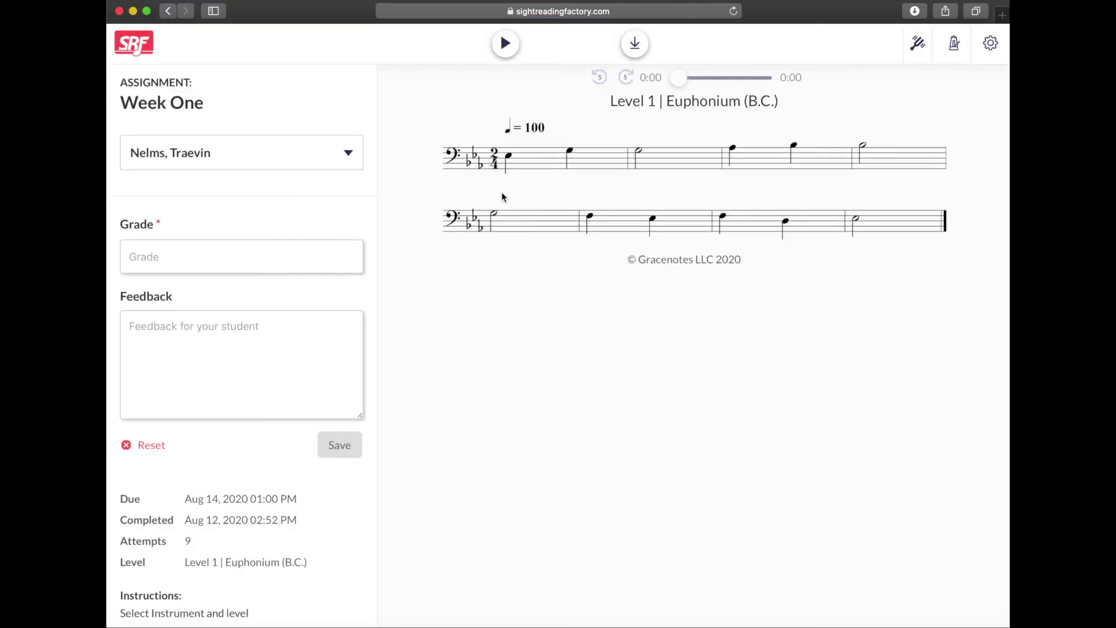
left_click(505, 45)
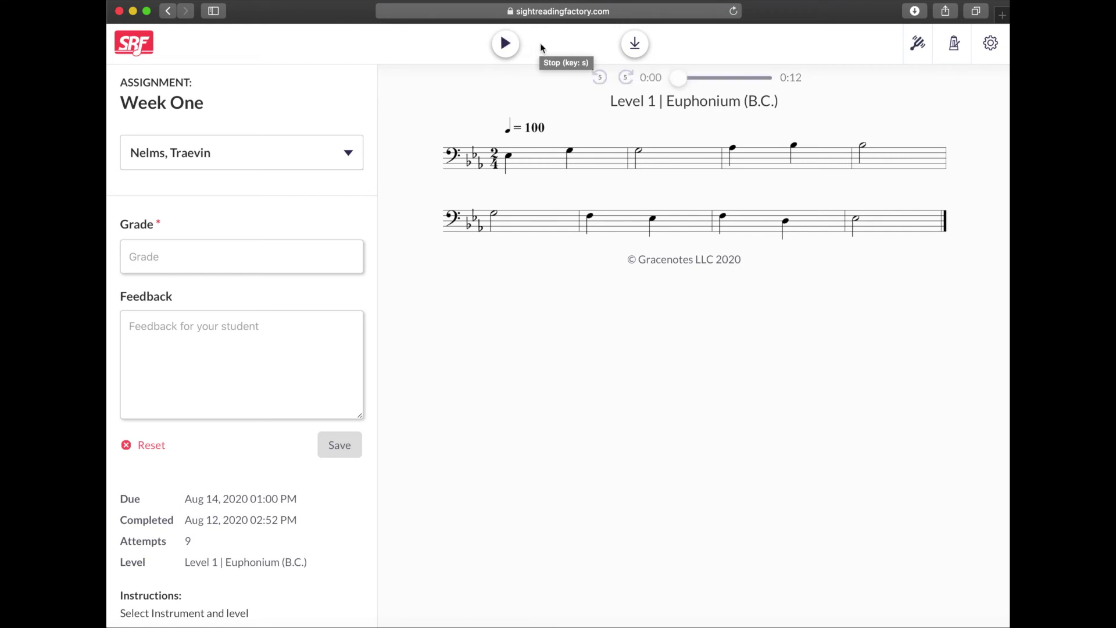
Enter a grade of 96 for the student's submission.
left_click(181, 257)
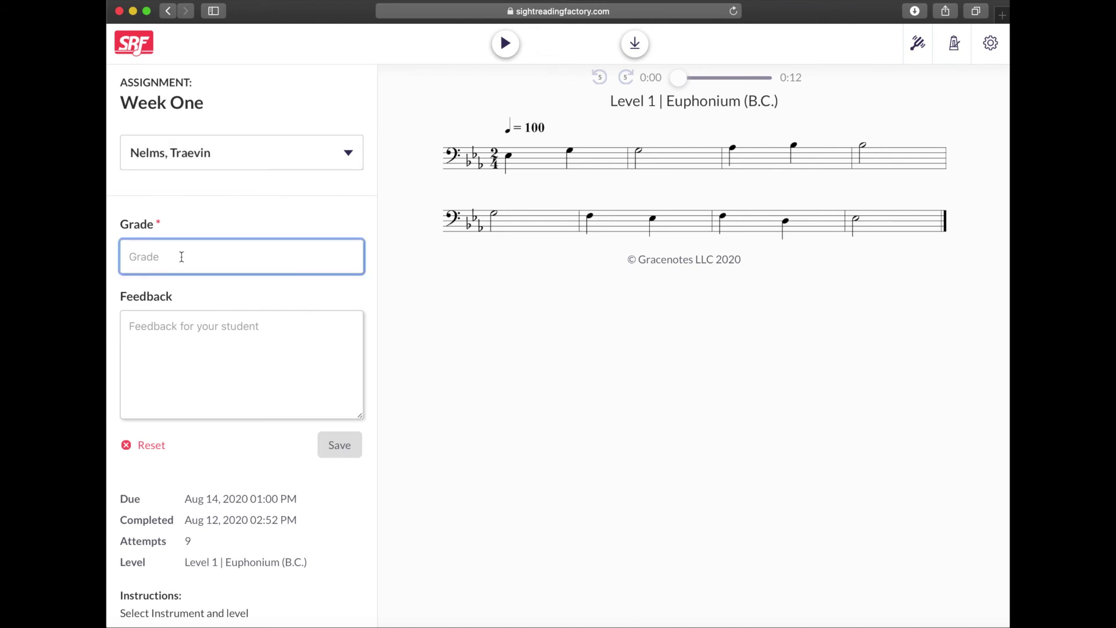
type("96")
key("Tab")
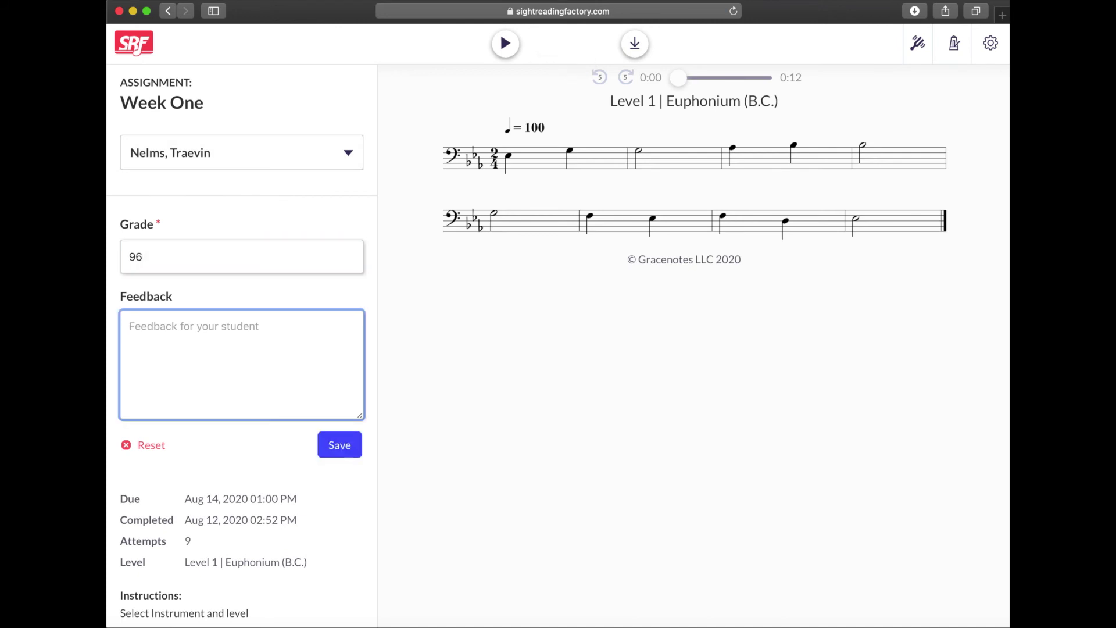